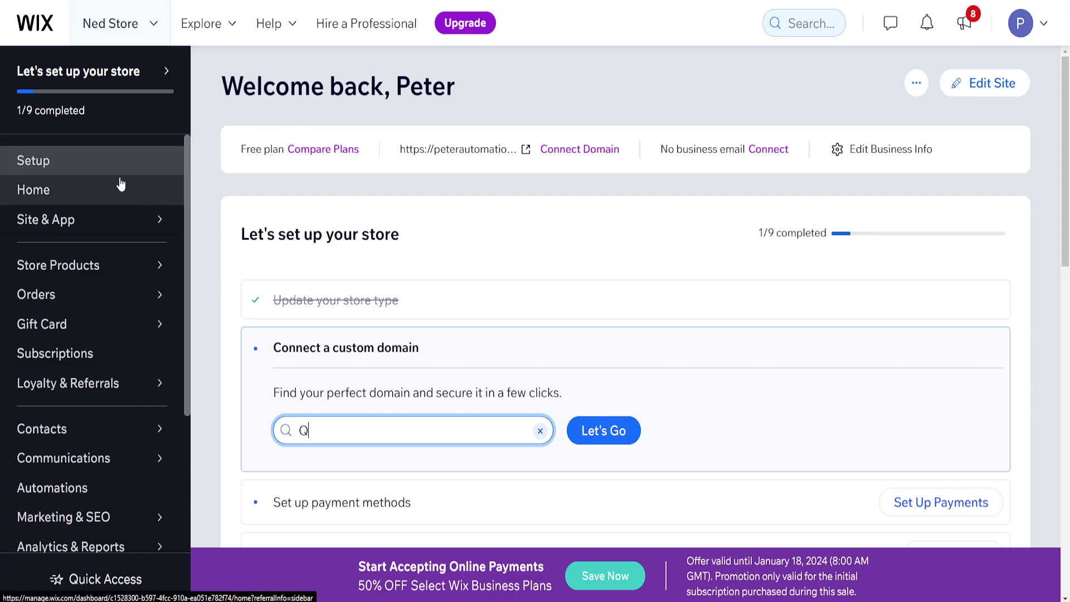
Open the site's SEO page from the Marketing & SEO section
scroll(117, 223, "down", 3)
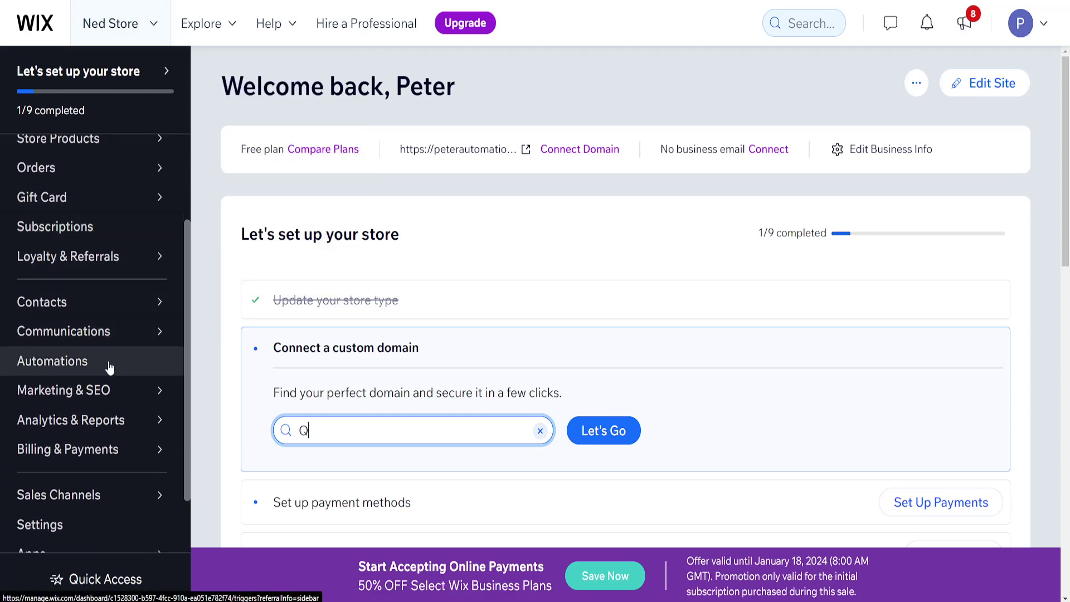
mouse_move(35, 396)
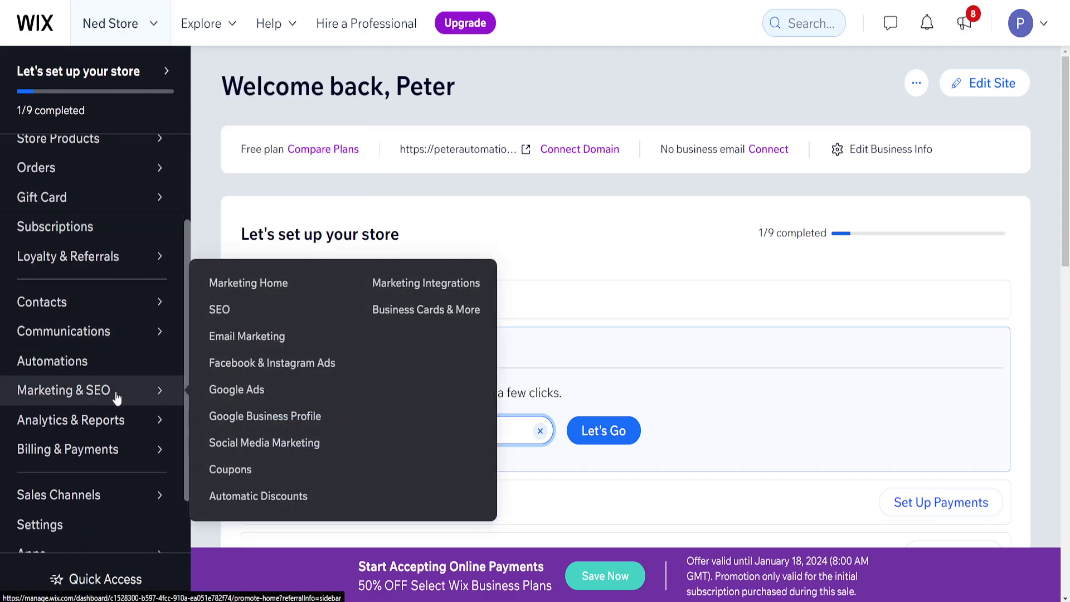
left_click(95, 395)
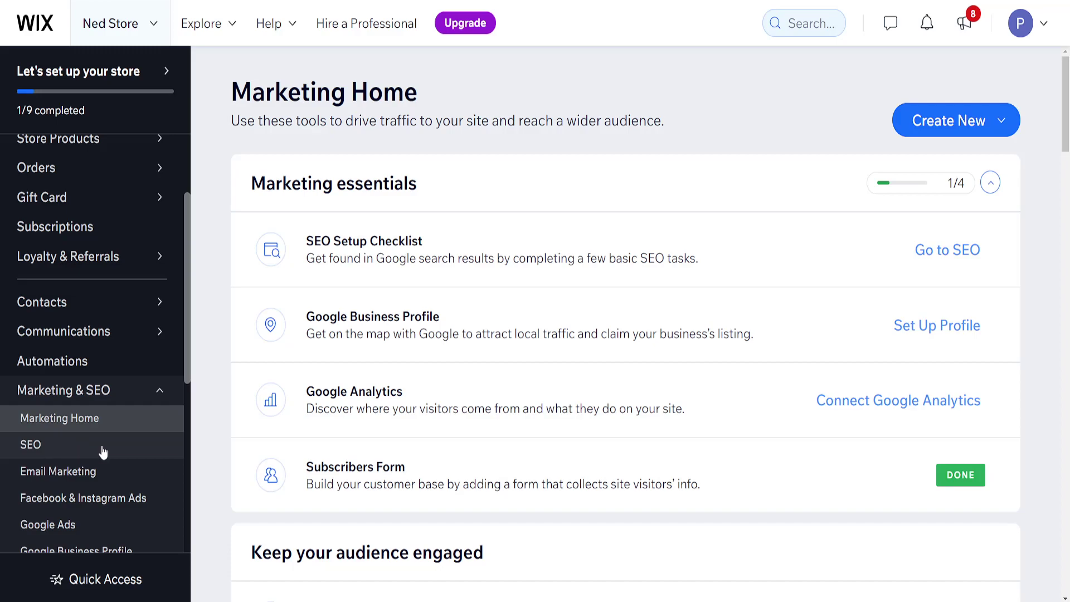
left_click(63, 450)
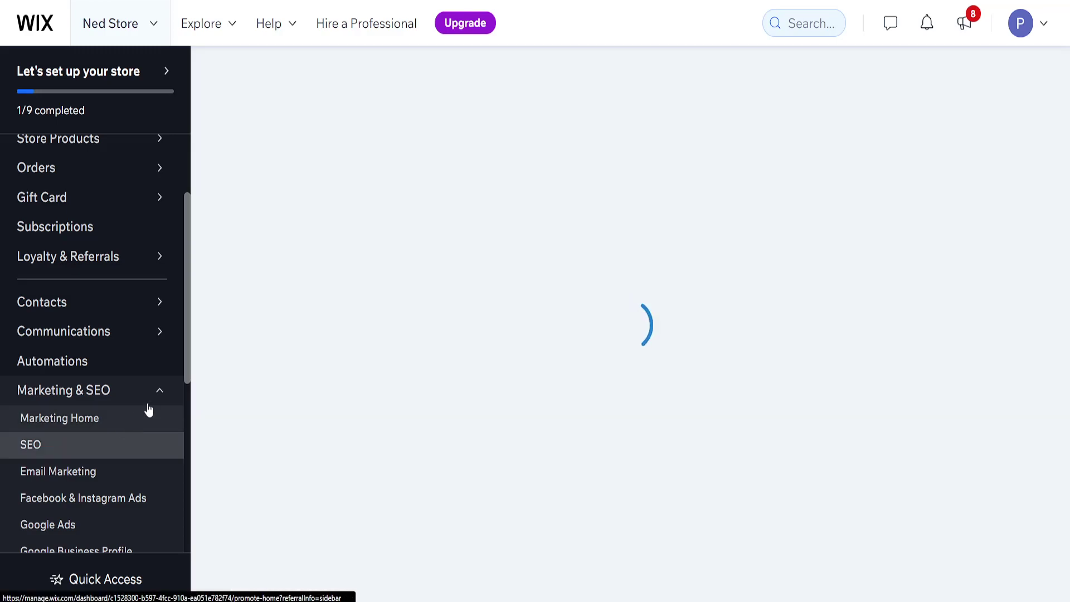
Start connecting the site to Google Search Console and proceed to the SEO Setup Checklist
scroll(478, 175, "down", 3)
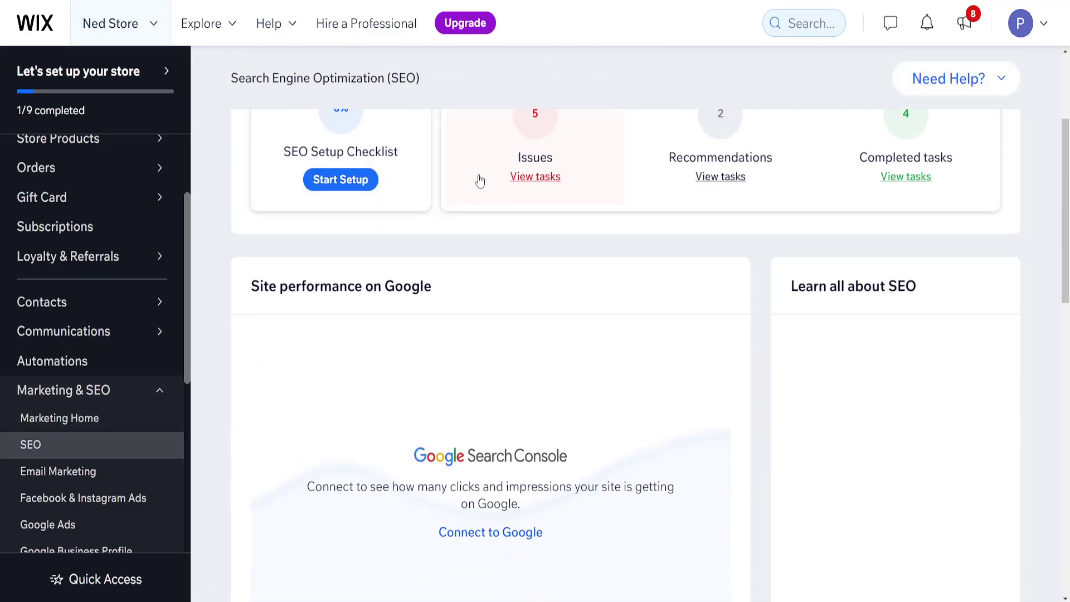
scroll(477, 175, "down", 3)
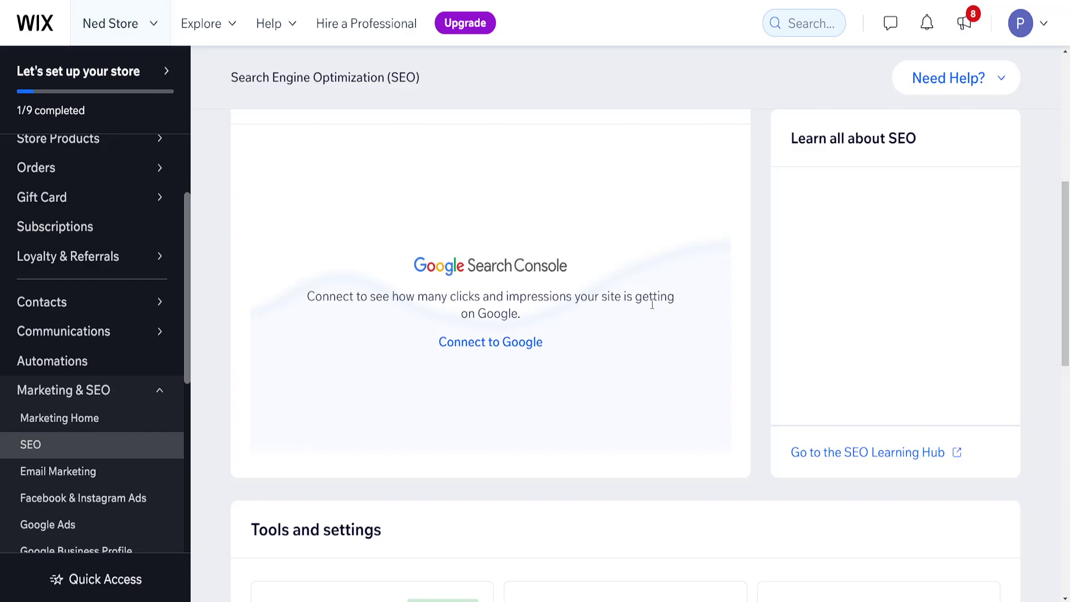
left_click(484, 351)
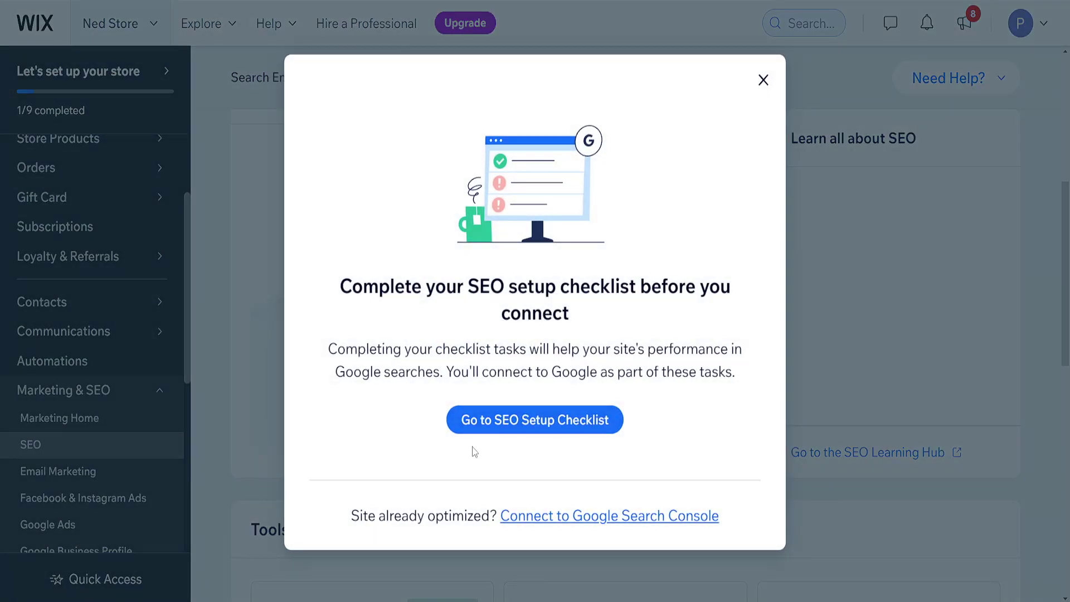
left_click_drag(345, 285, 545, 287)
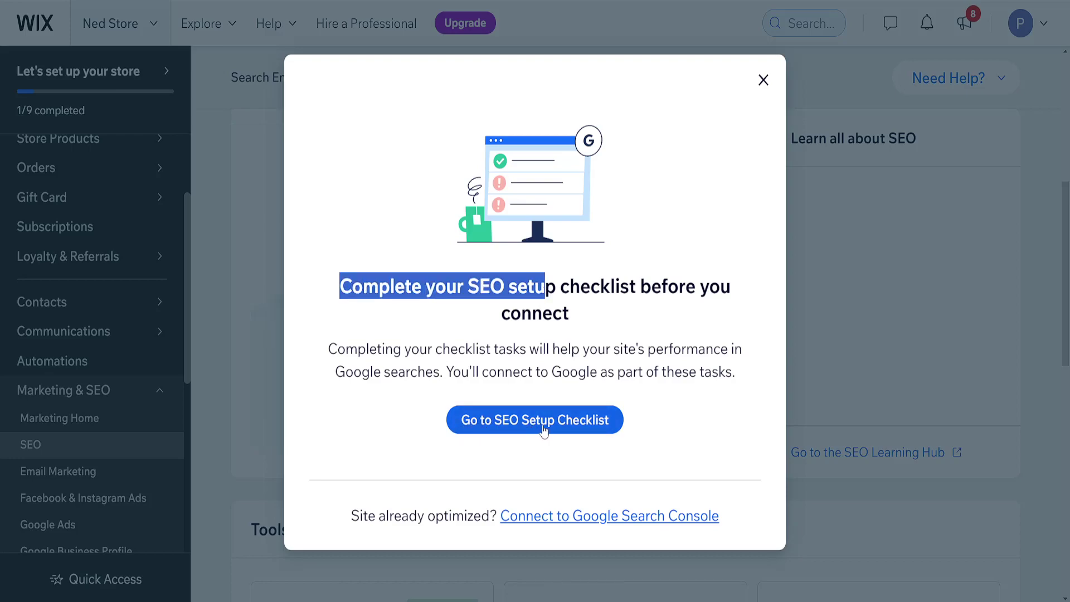
left_click(574, 430)
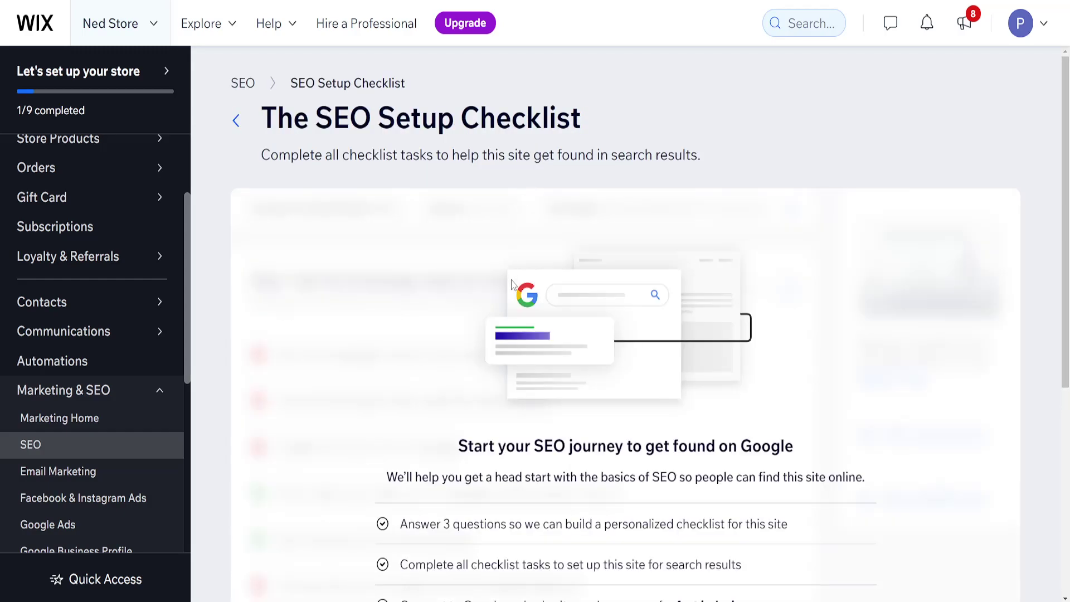
Review the three stages of the SEO setup and start the personalized checklist questionnaire
scroll(512, 285, "down", 3)
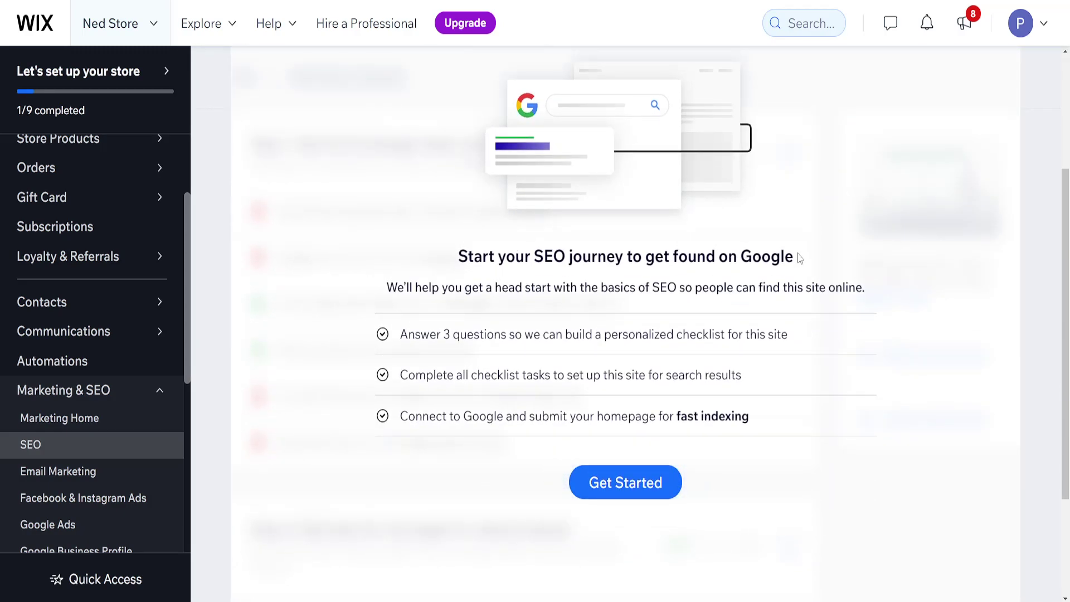
left_click_drag(399, 335, 776, 333)
left_click(813, 334)
left_click_drag(385, 377, 741, 375)
left_click_drag(464, 417, 750, 416)
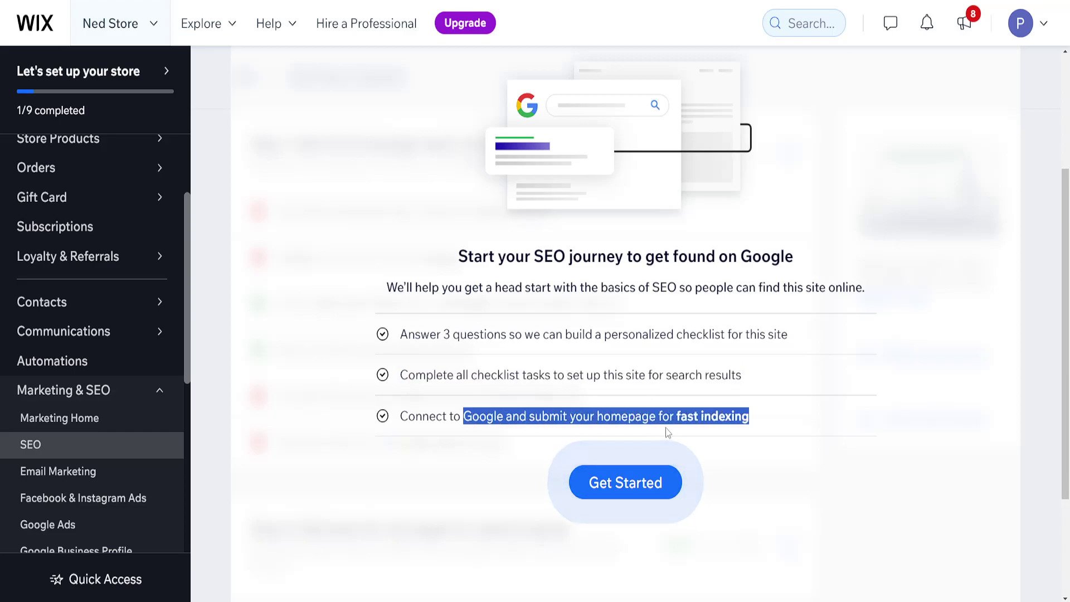
left_click(653, 483)
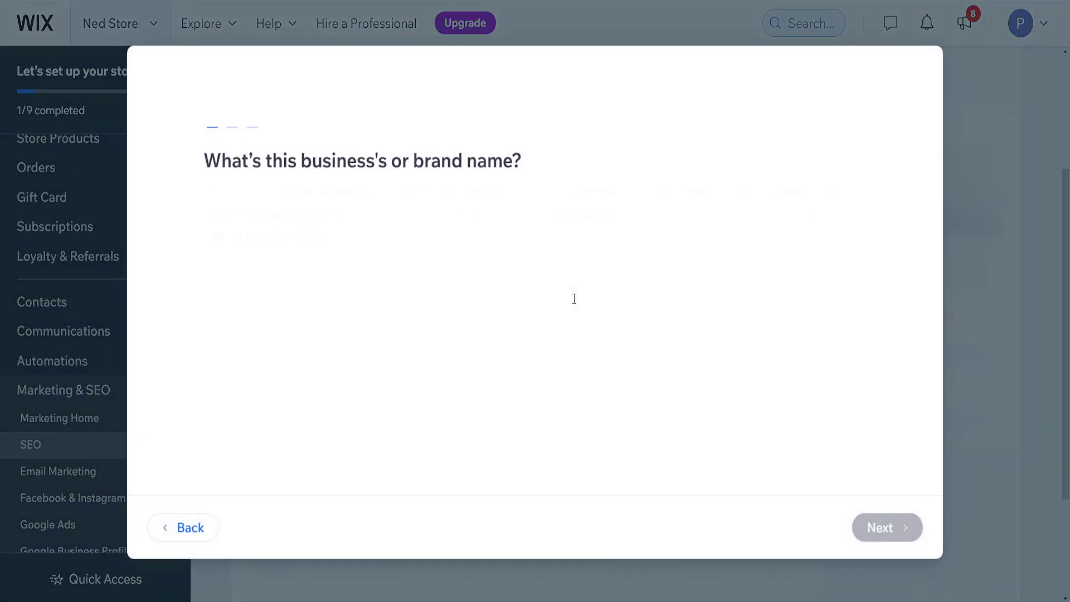
Enter Ned Store as the business name and specify that it serves customers nationwide, worldwide or only online
left_click_drag(229, 192, 311, 192)
left_click_drag(231, 162, 514, 166)
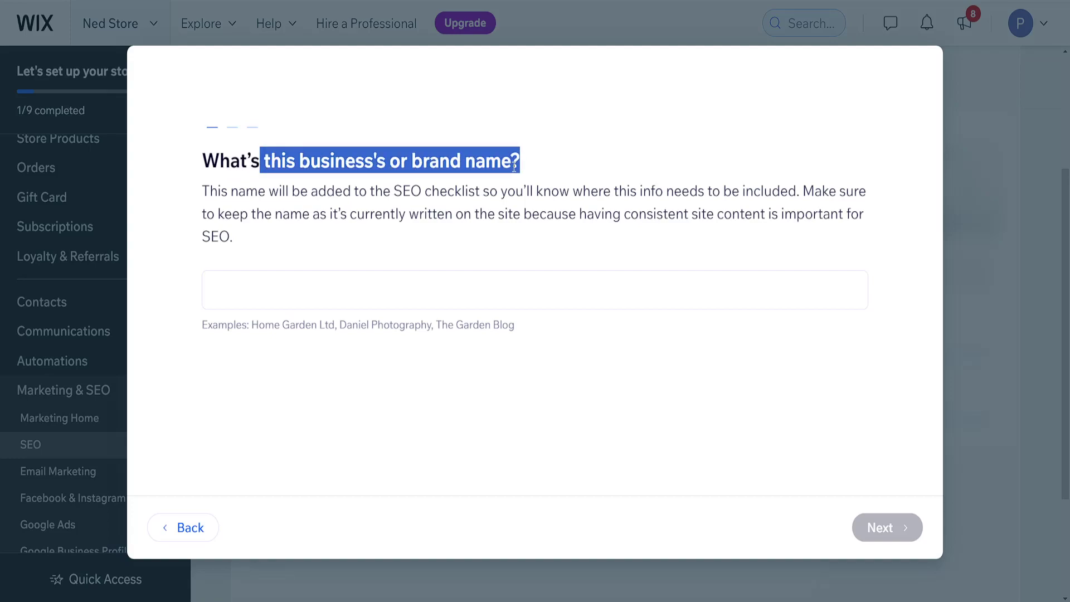
left_click(514, 166)
left_click(316, 269)
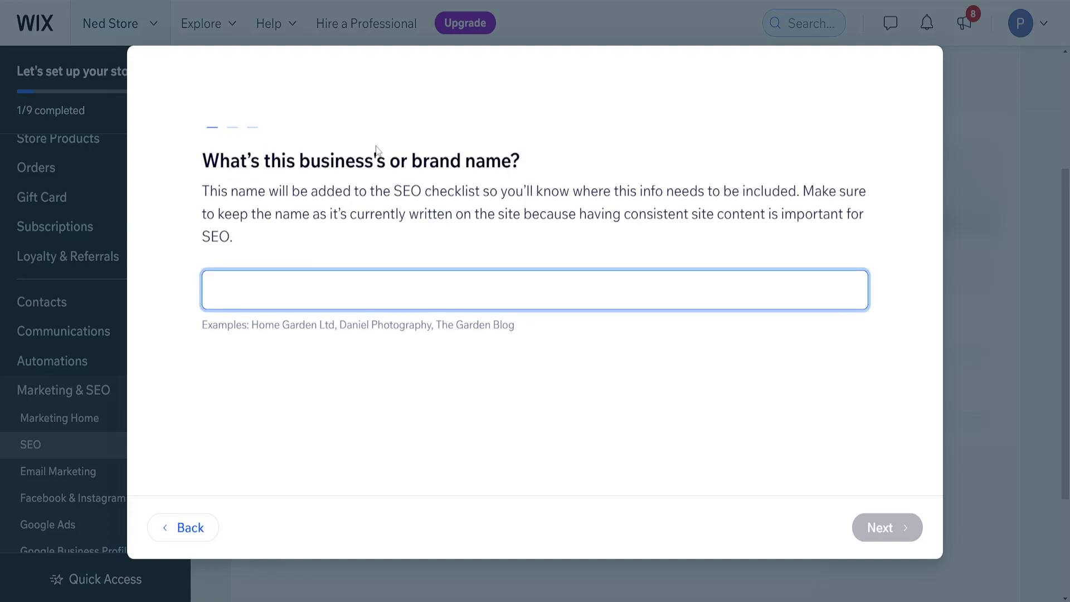
type("Ned Store")
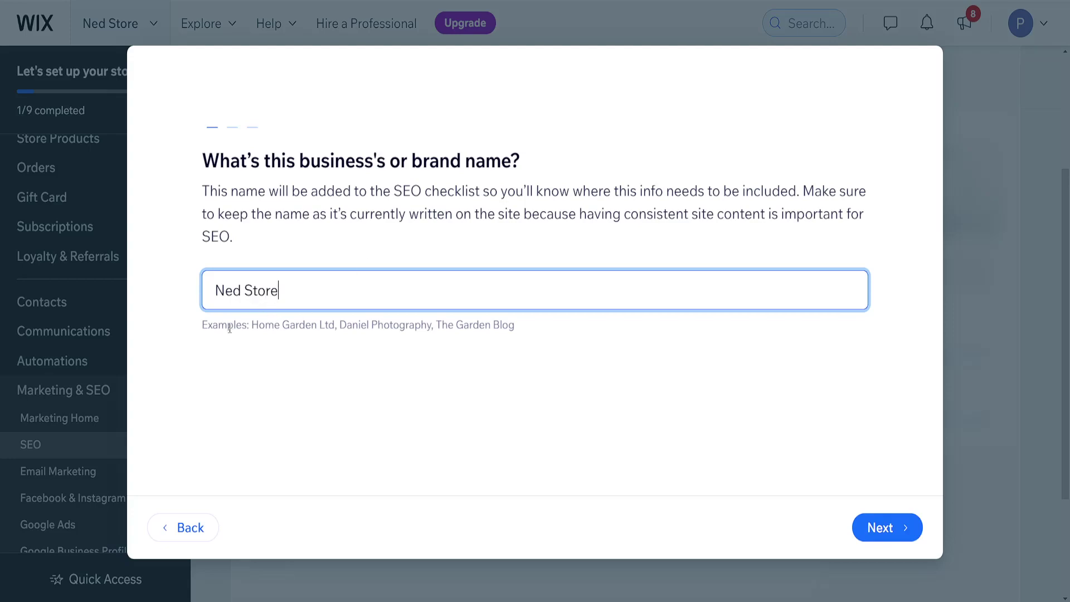
left_click(893, 529)
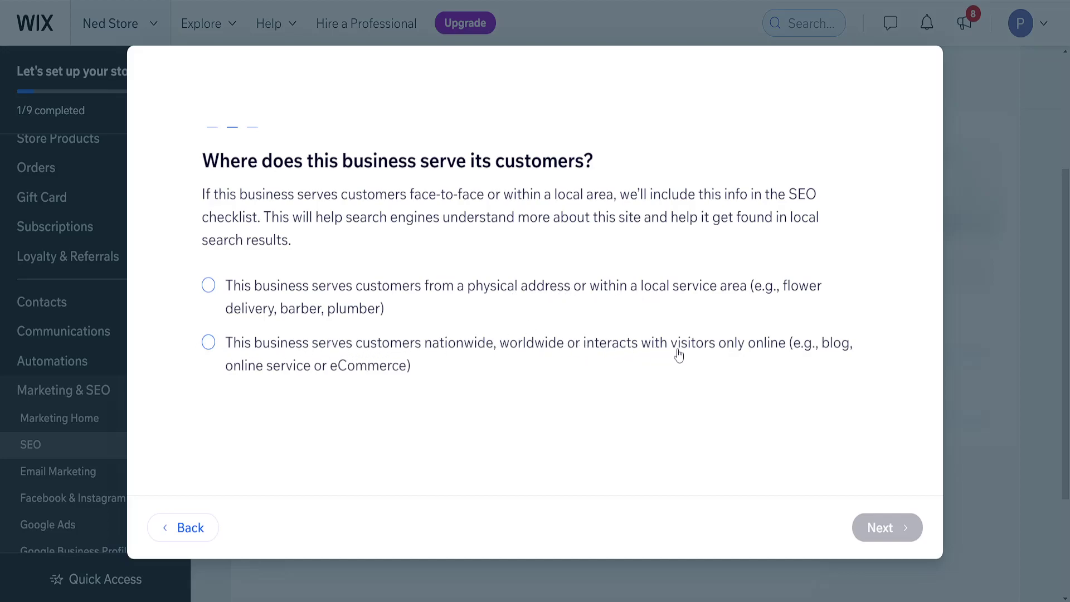
left_click(334, 346)
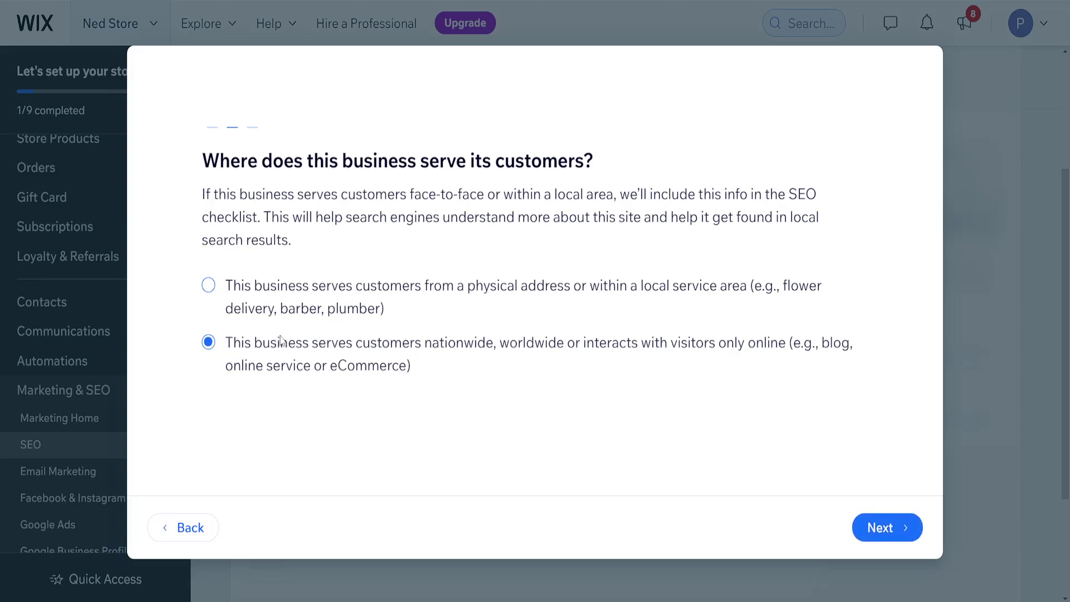
left_click(870, 524)
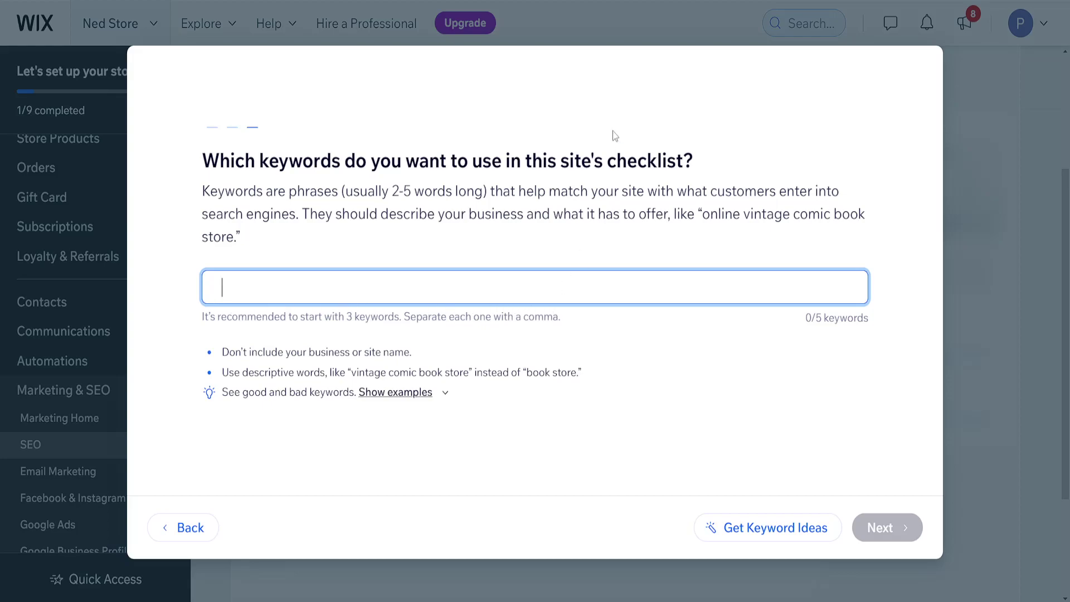
Add the keywords store, e-commerce and influencer, view the good and bad keyword examples, and submit the answers
type("ore")
key("Return")
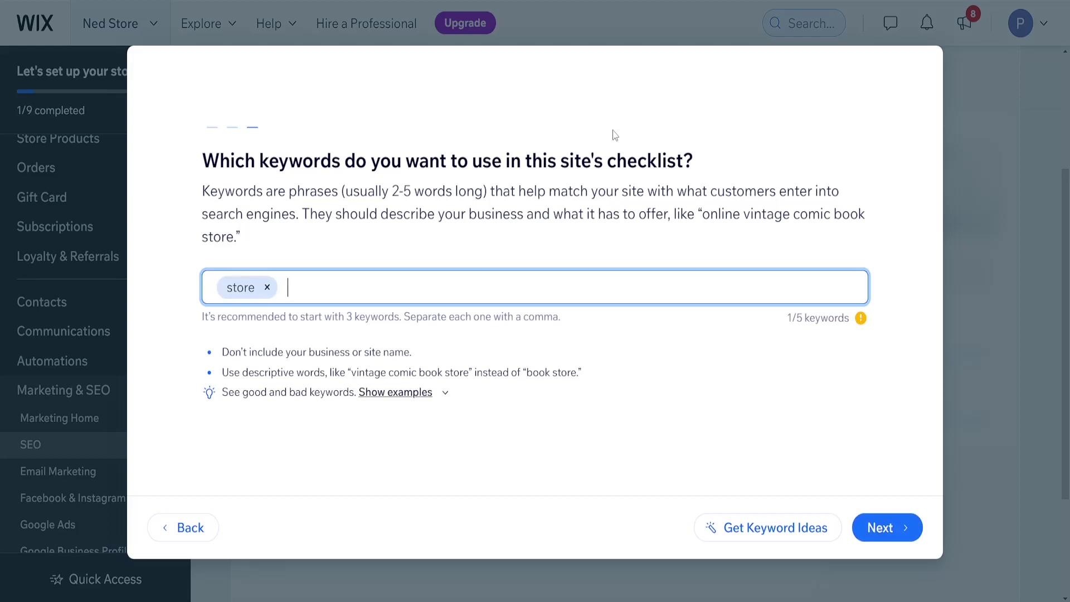
type("e-commerce")
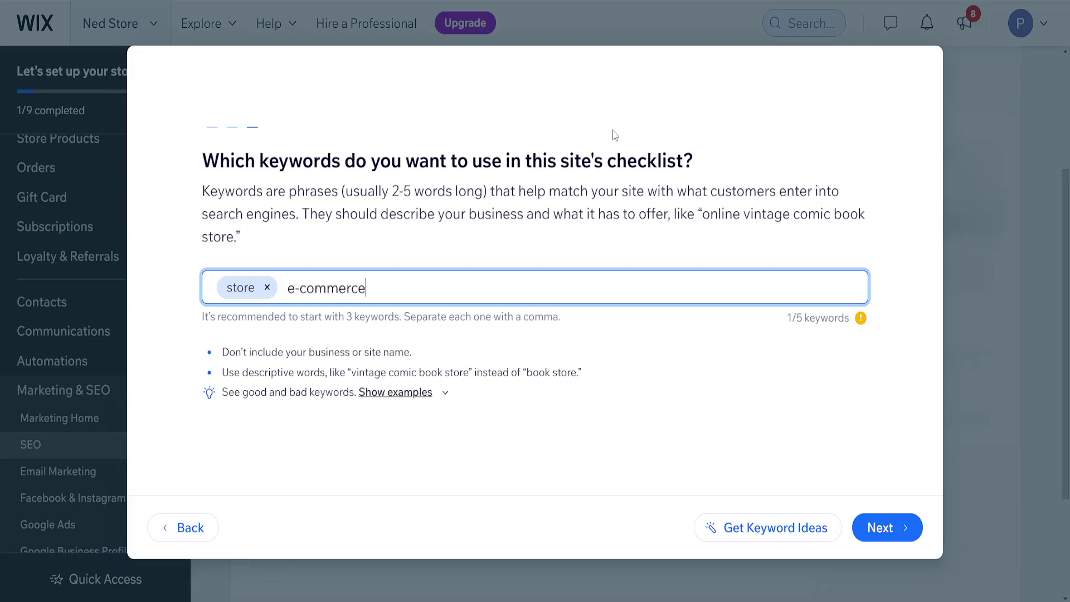
key("Return")
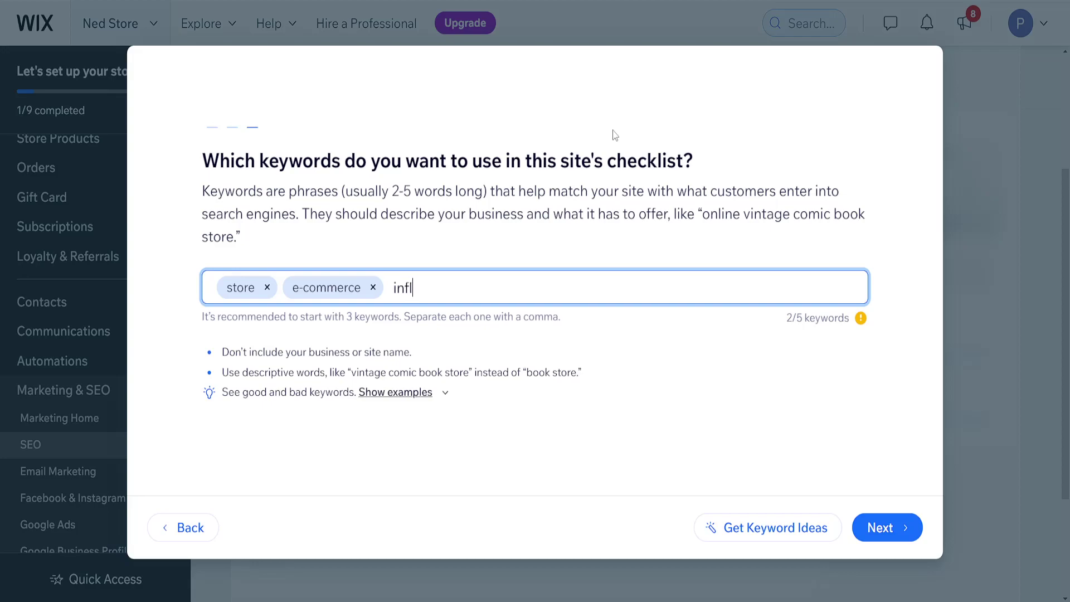
key("Return")
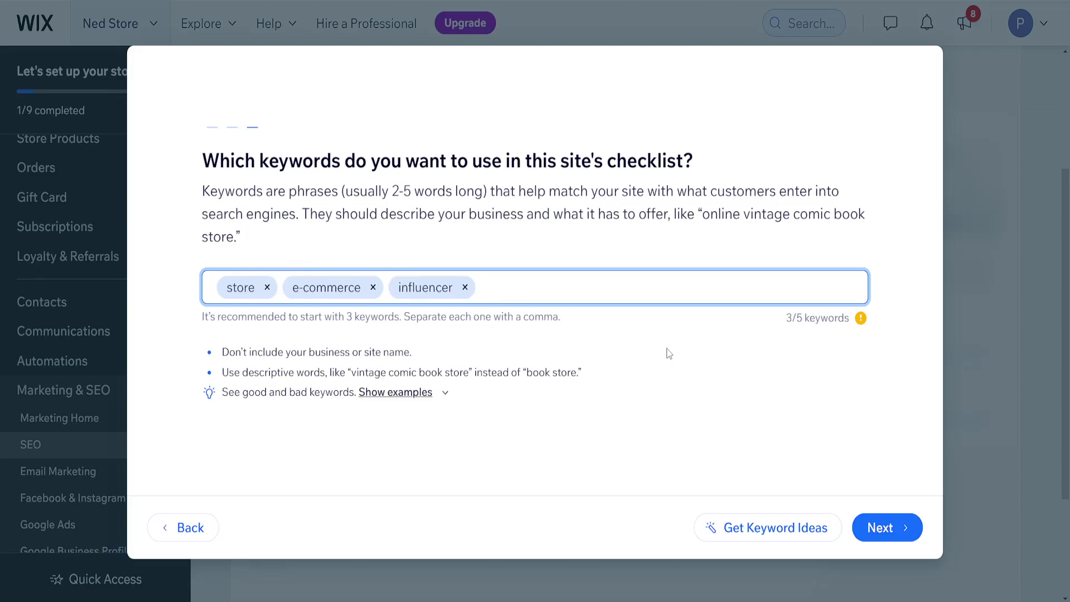
left_click(432, 394)
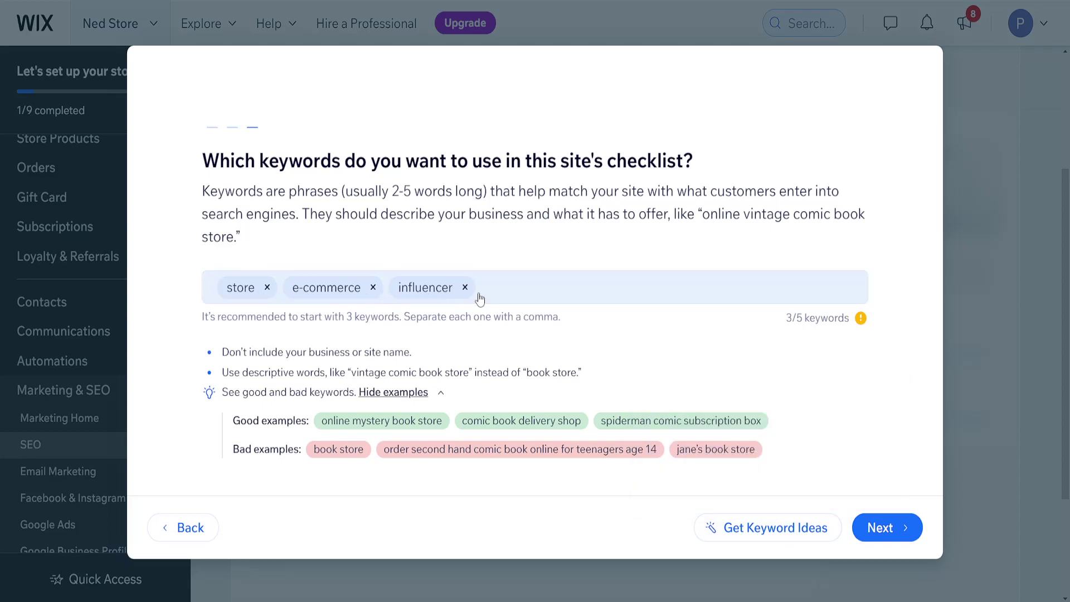
left_click(896, 525)
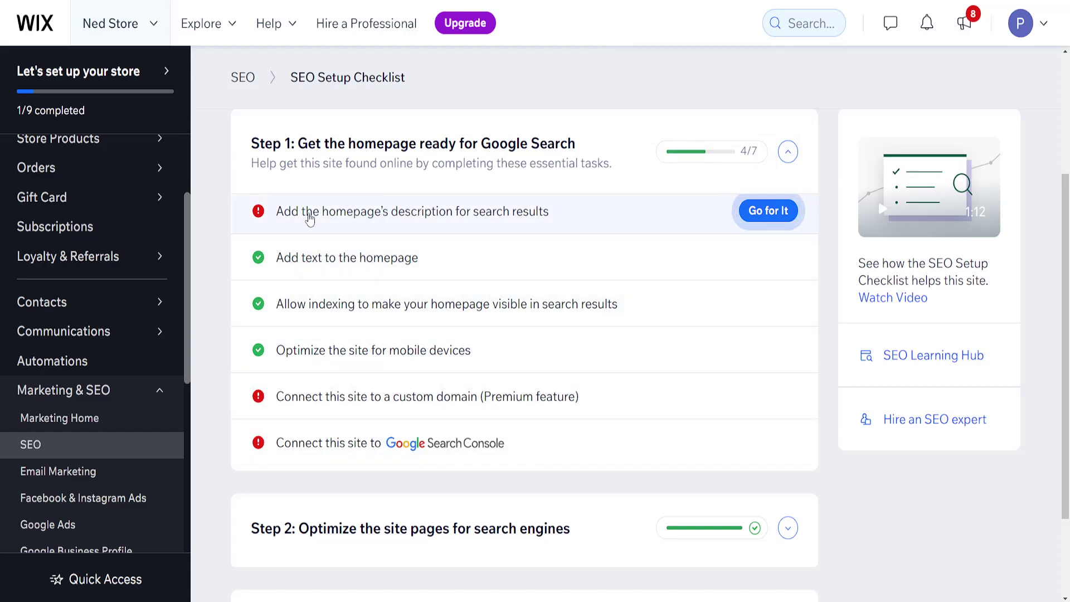
Publish "This is an example store for the Ned Help e-commerce youtube influencer website." as the homepage's description for search results
left_click(769, 212)
scroll(433, 329, "down", 1)
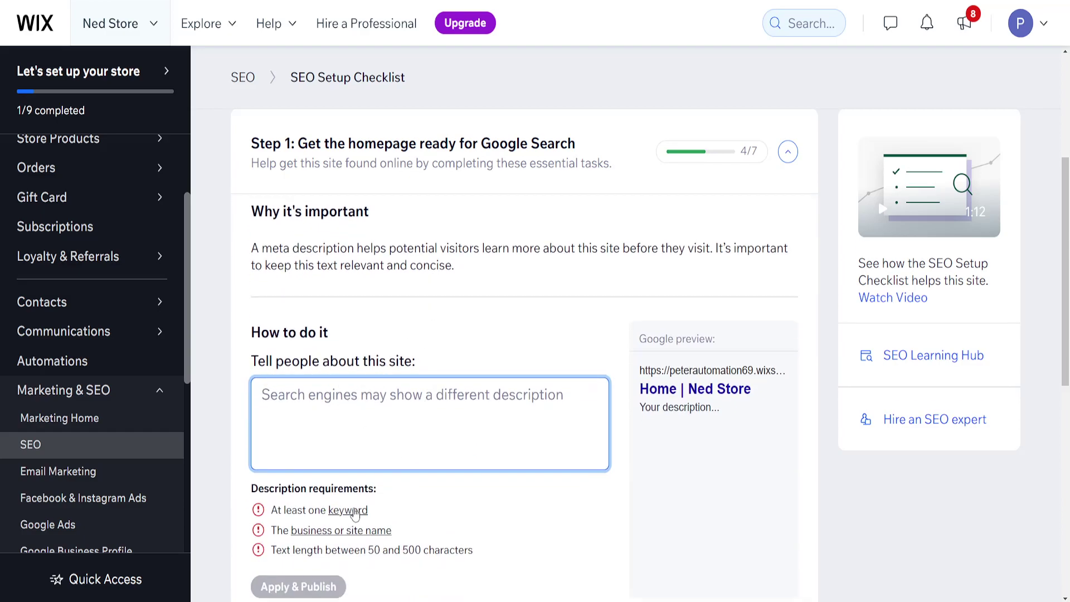
scroll(455, 491, "down", 1)
scroll(455, 484, "down", 1)
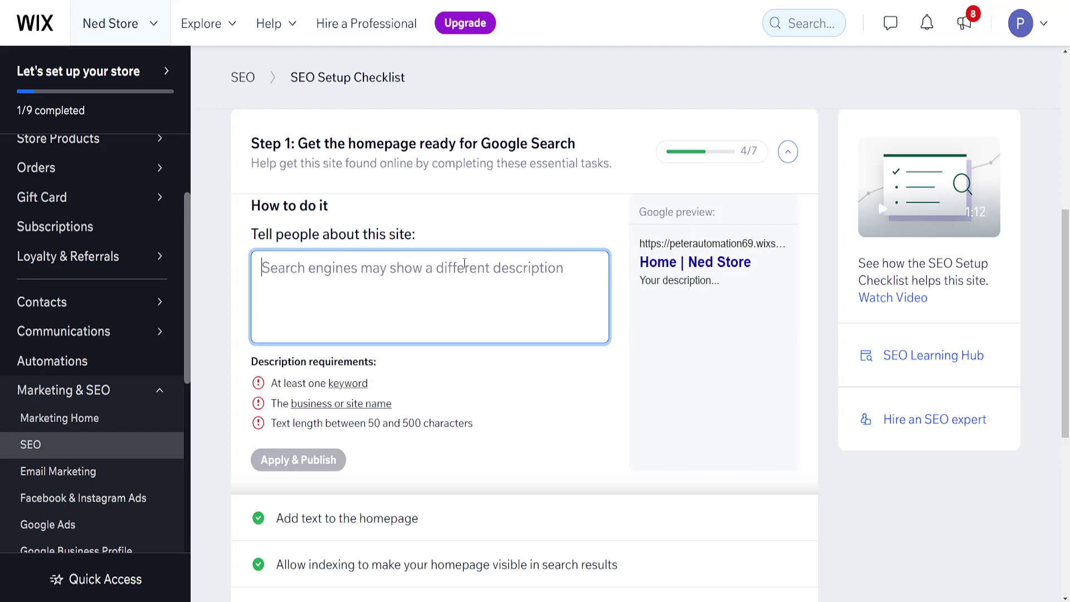
type("This is an example store for the Ned ")
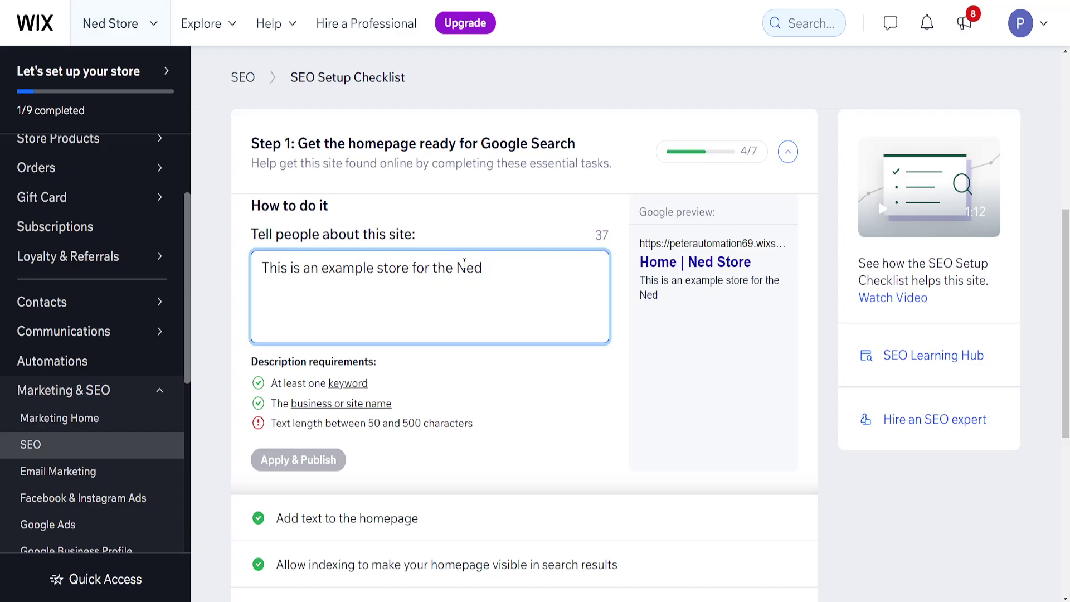
type("Help e-co")
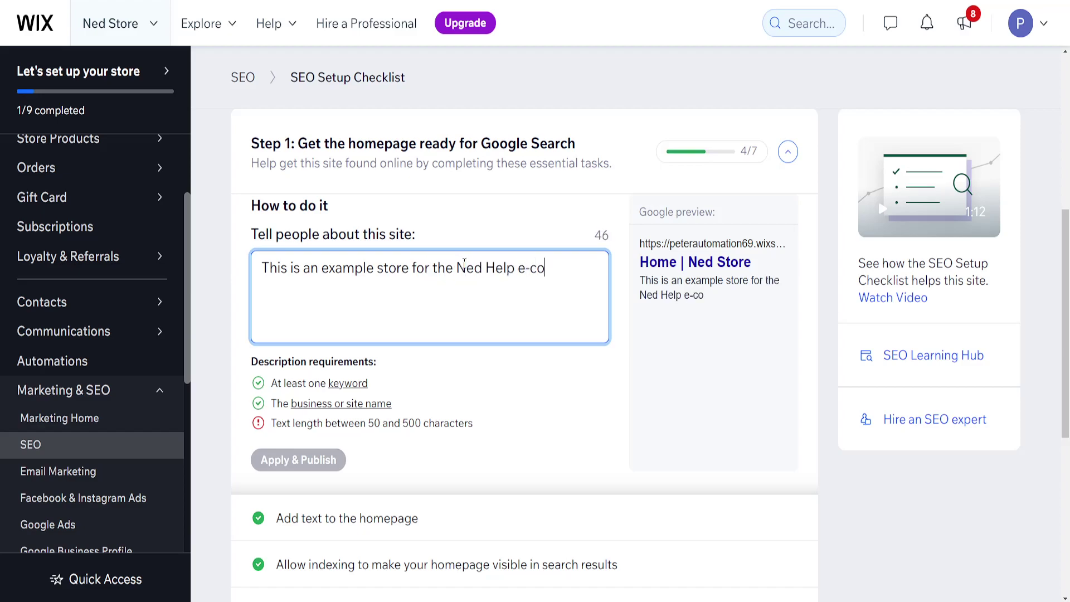
type("mmerce youtu")
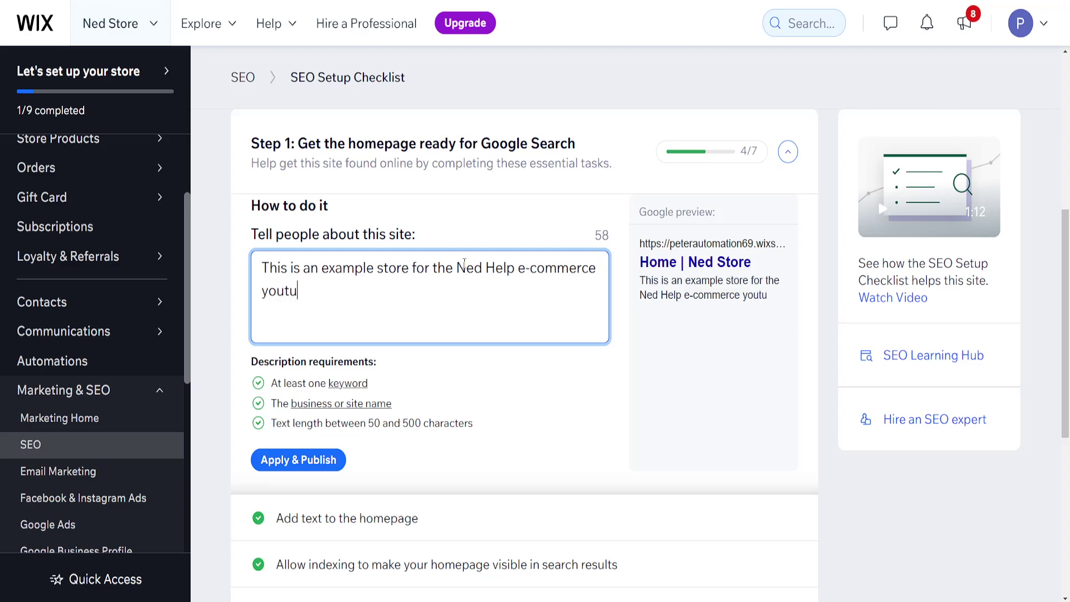
type("be influencer ")
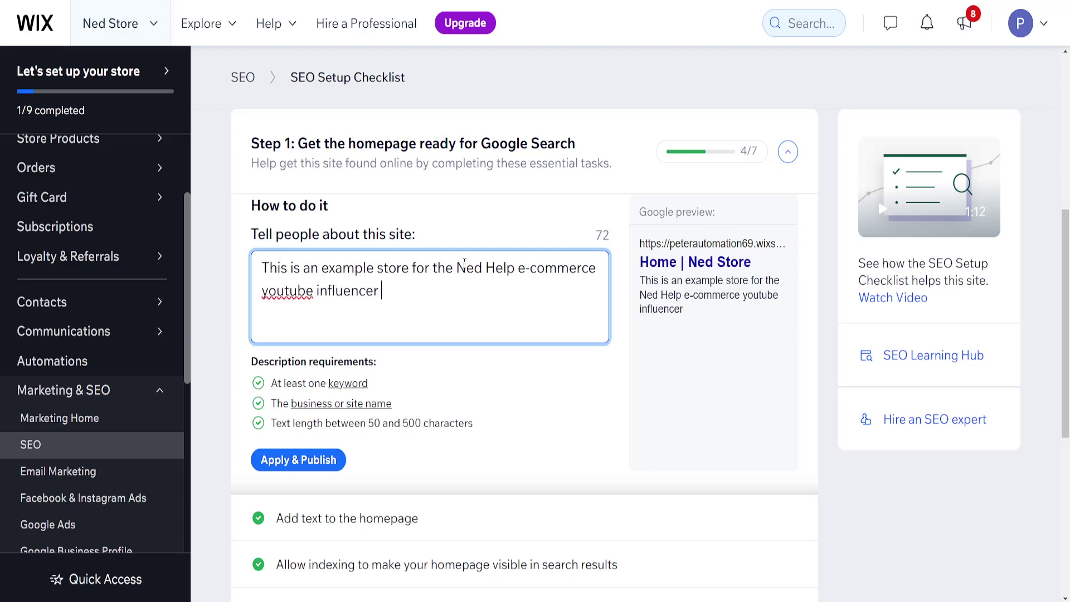
type("website.")
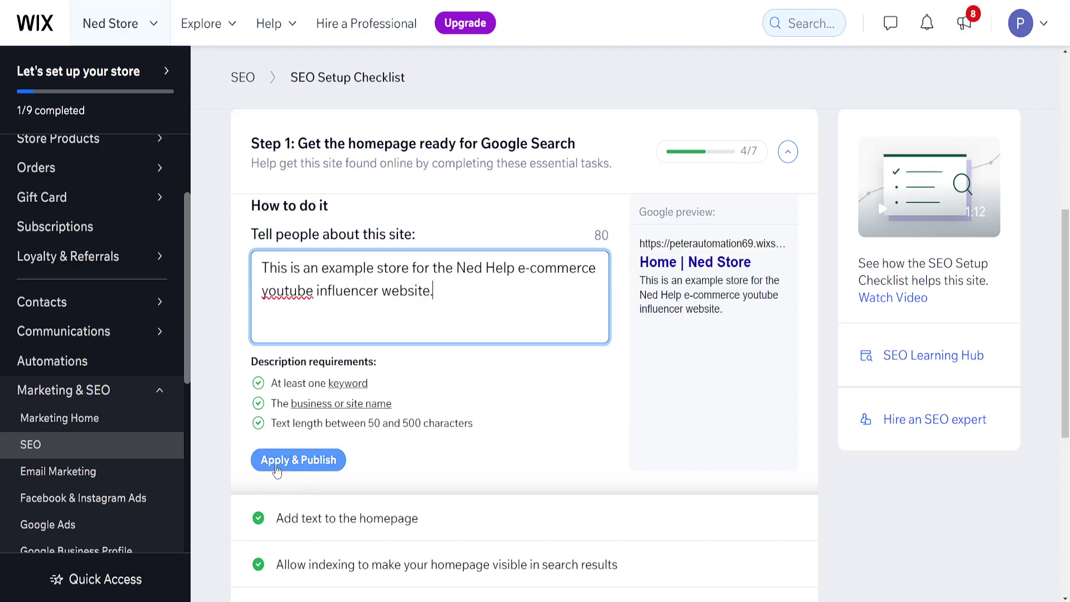
left_click(327, 469)
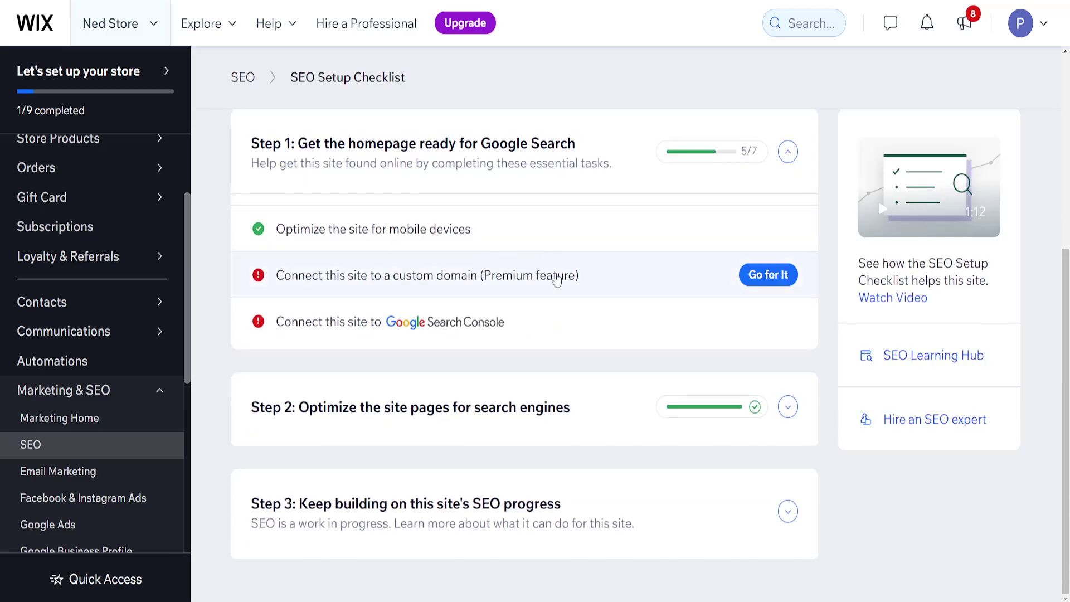
Expand the custom domain task, dismiss the setup progress pop-up, and read the domain connection instructions
left_click(531, 289)
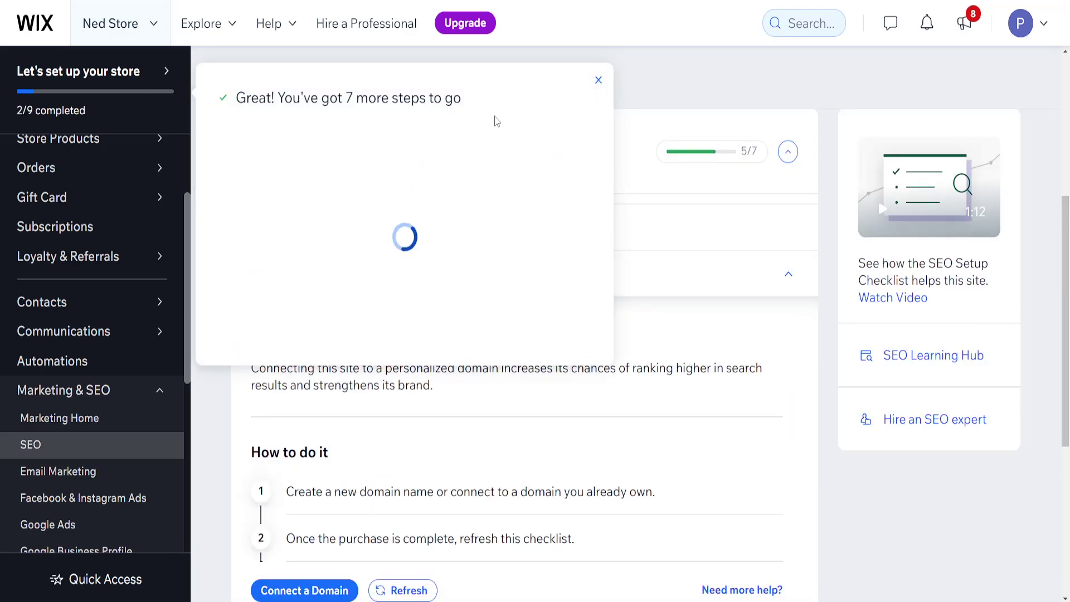
left_click(598, 81)
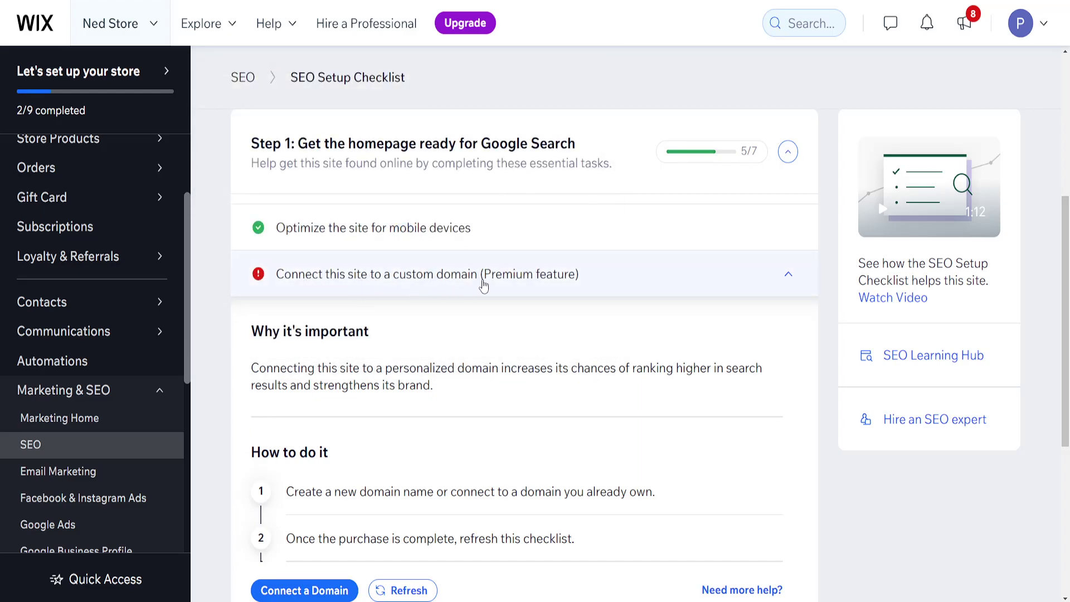
scroll(565, 296, "down", 2)
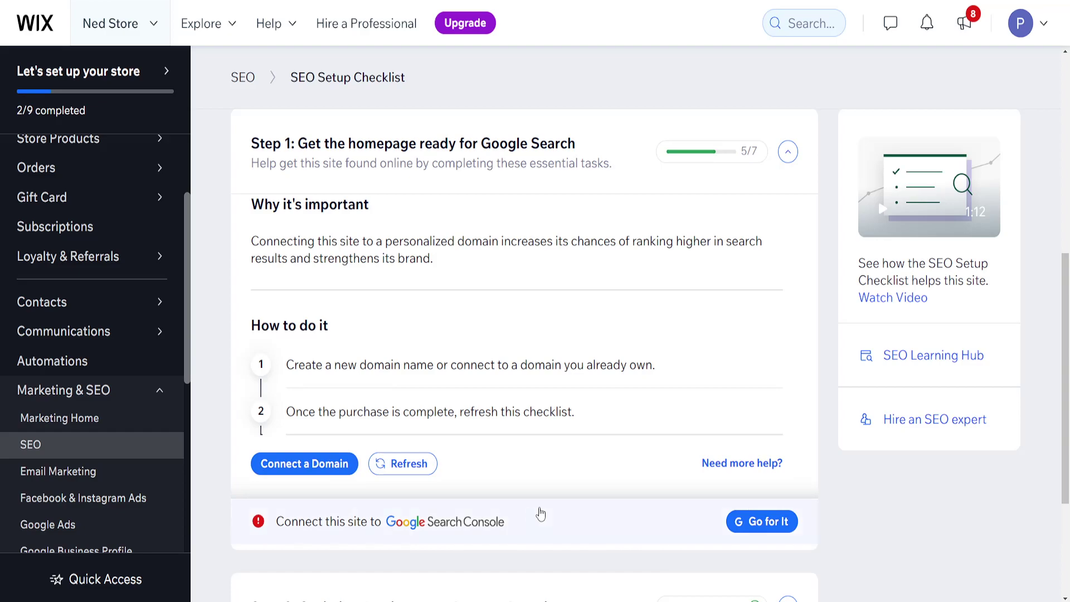
Expand the Google Search Console connection task and read why connecting the site is important
scroll(538, 512, "down", 3)
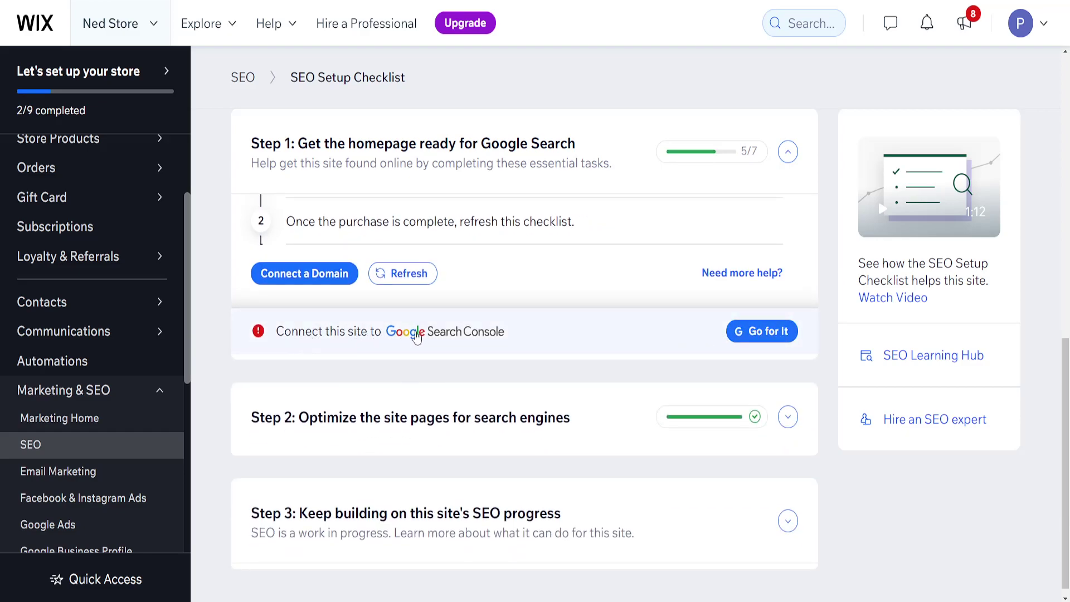
left_click(749, 335)
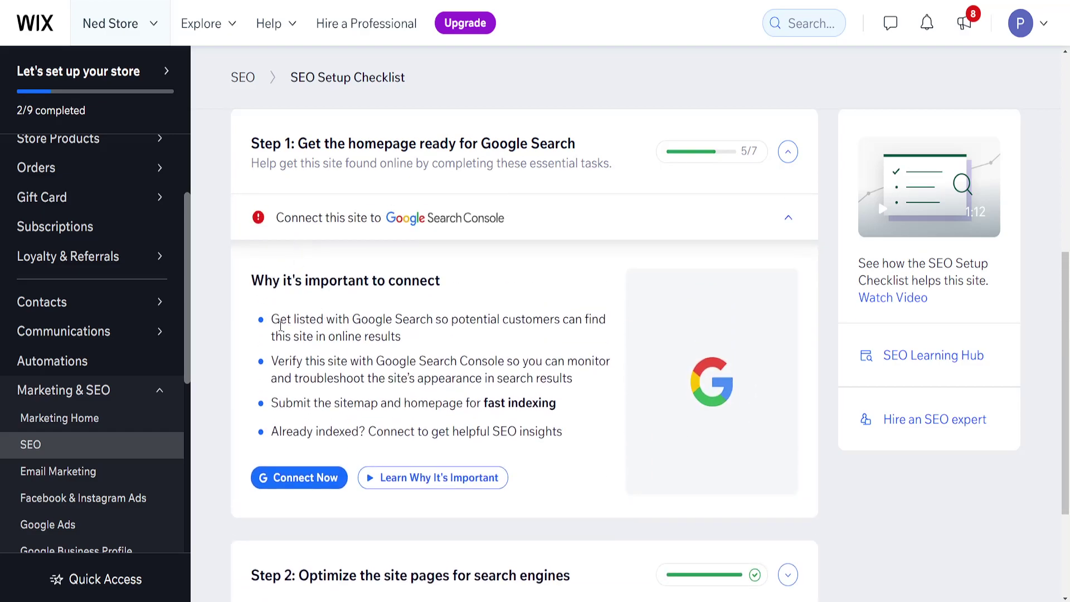
left_click_drag(272, 319, 456, 339)
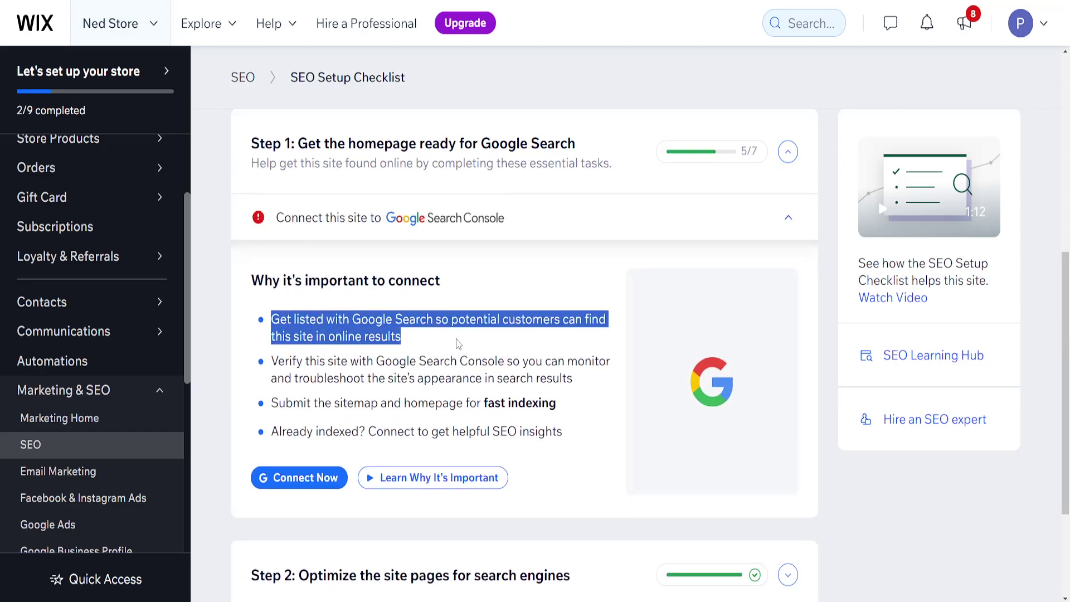
left_click(456, 339)
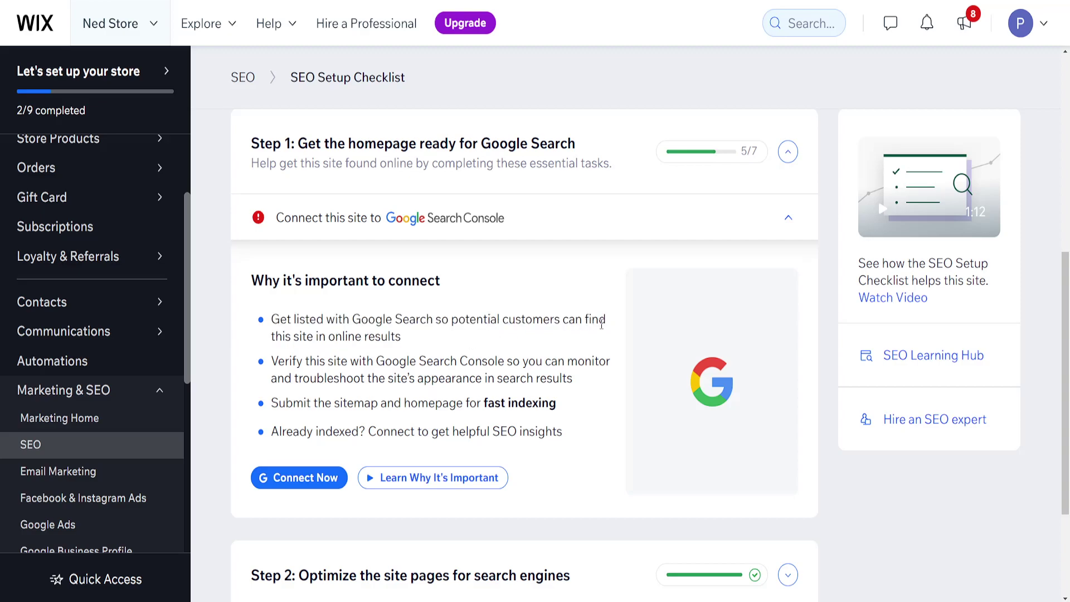
left_click_drag(284, 361, 556, 378)
left_click(305, 364)
Try to connect the site to Google Search Console and dismiss the resulting dialog
left_click(299, 479)
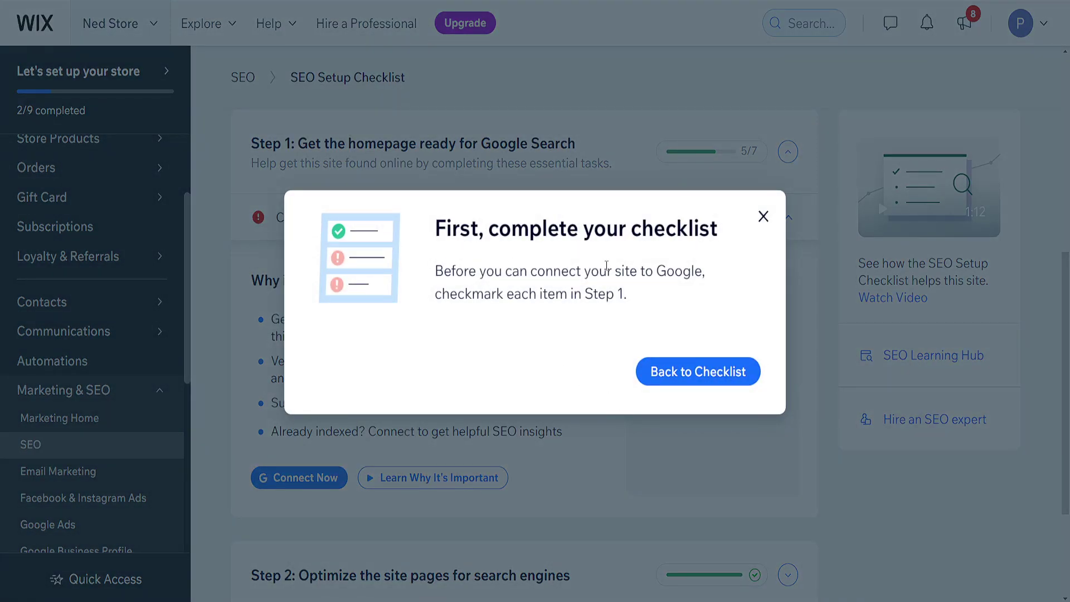
left_click(764, 216)
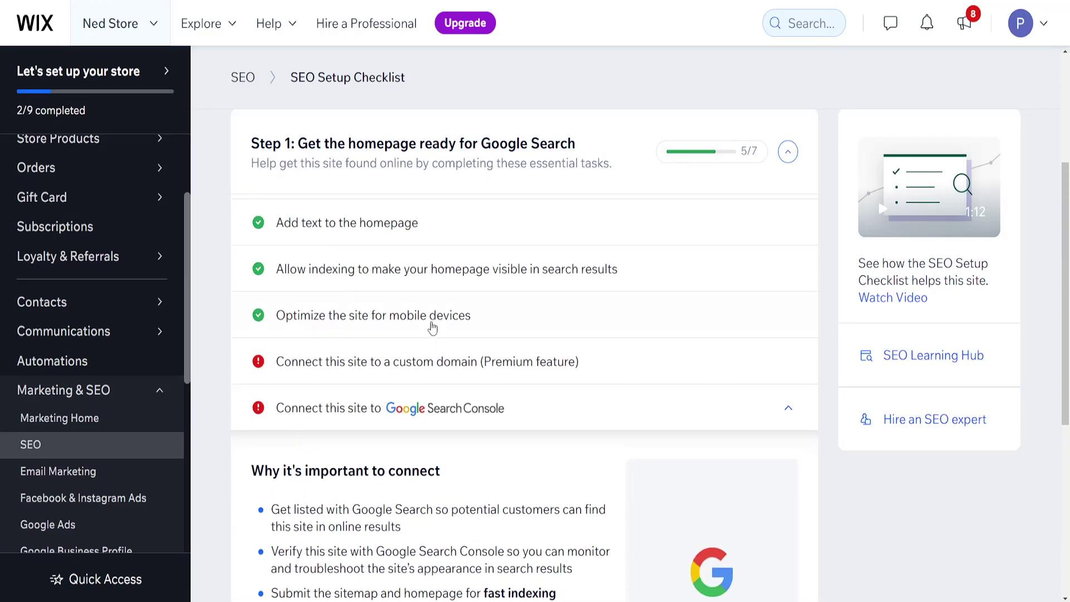
Review the SEO Setup Checklist, examining the Step 1 tasks, their progress, and the Google Search Console connection details
scroll(537, 402, "down", 6)
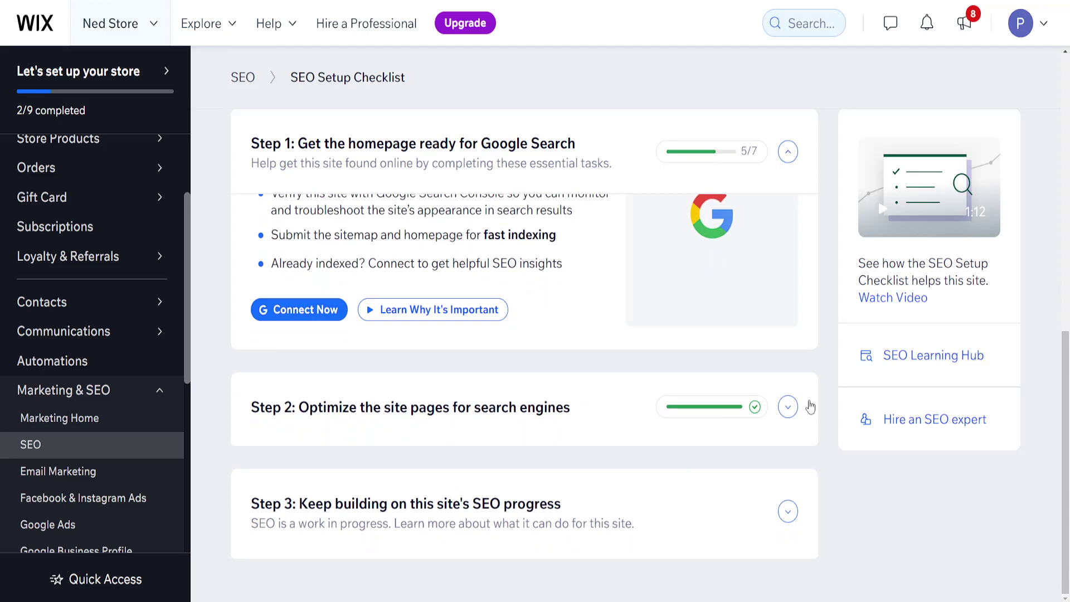
scroll(724, 391, "up", 6)
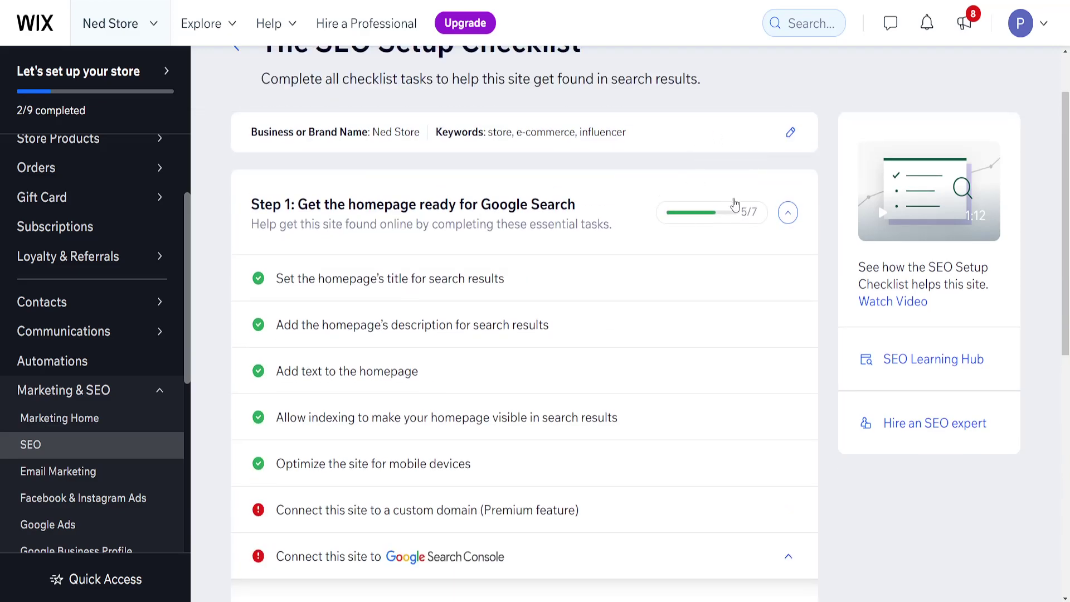
mouse_move(744, 215)
scroll(578, 366, "down", 5)
scroll(366, 363, "up", 1)
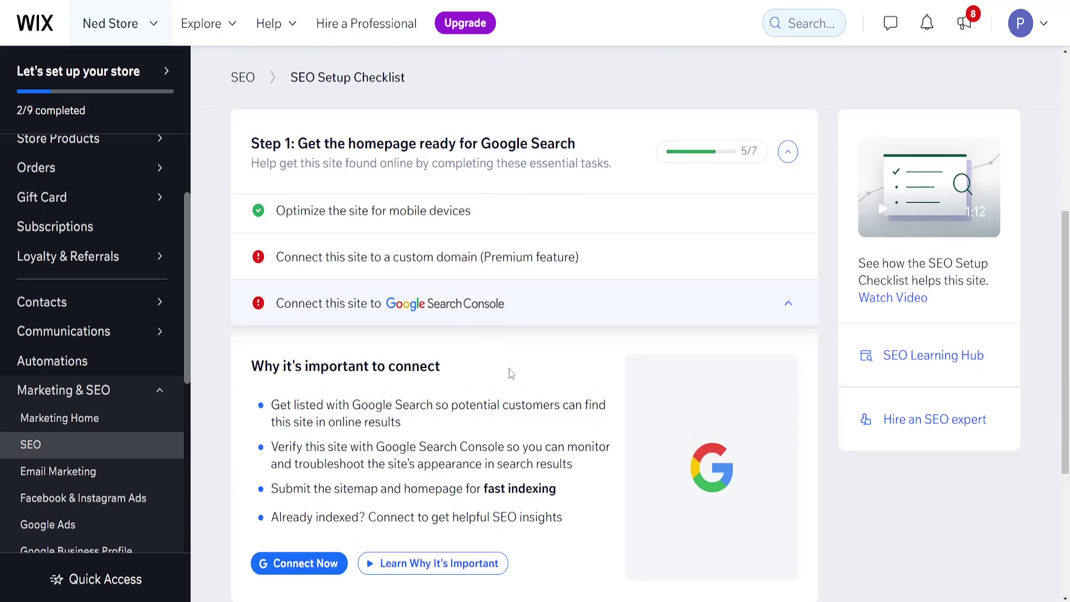
scroll(525, 306, "down", 1)
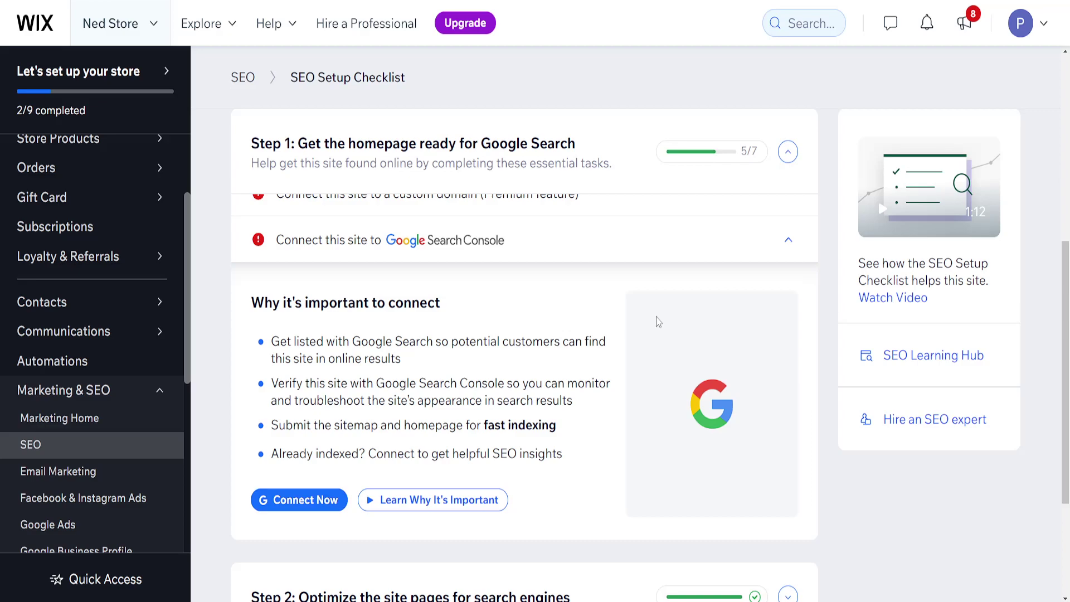
scroll(658, 322, "down", 3)
scroll(583, 435, "up", 3)
scroll(563, 365, "up", 6)
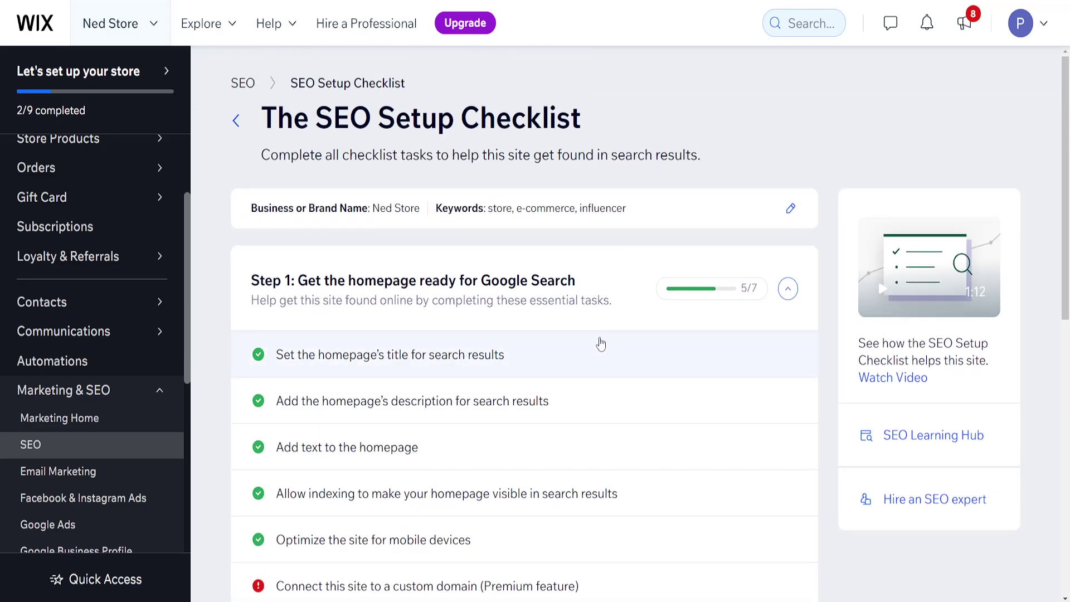
scroll(584, 300, "down", 6)
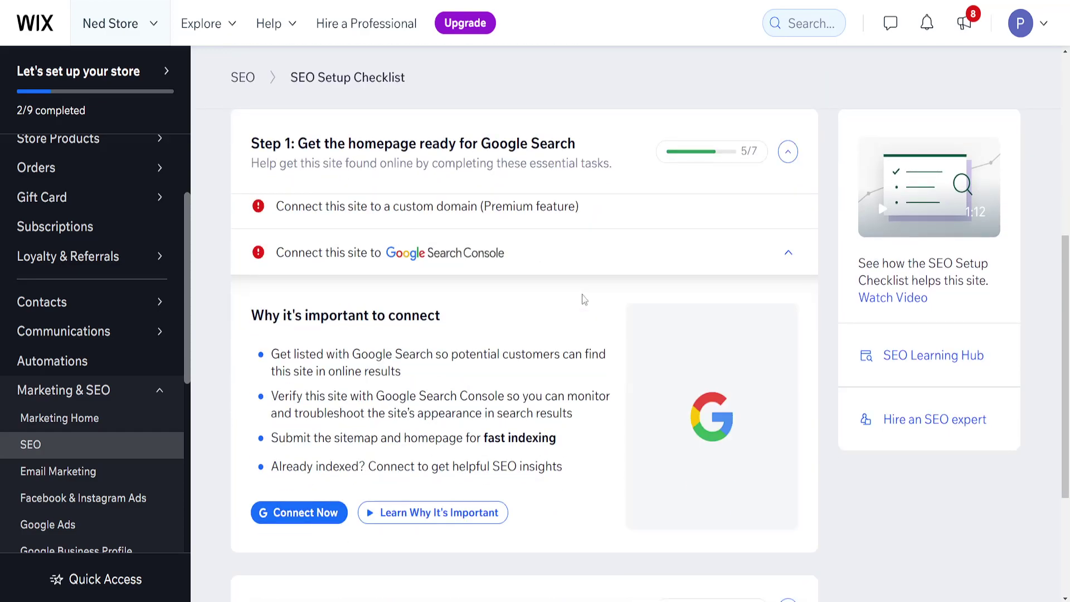
scroll(584, 299, "down", 3)
scroll(607, 427, "up", 5)
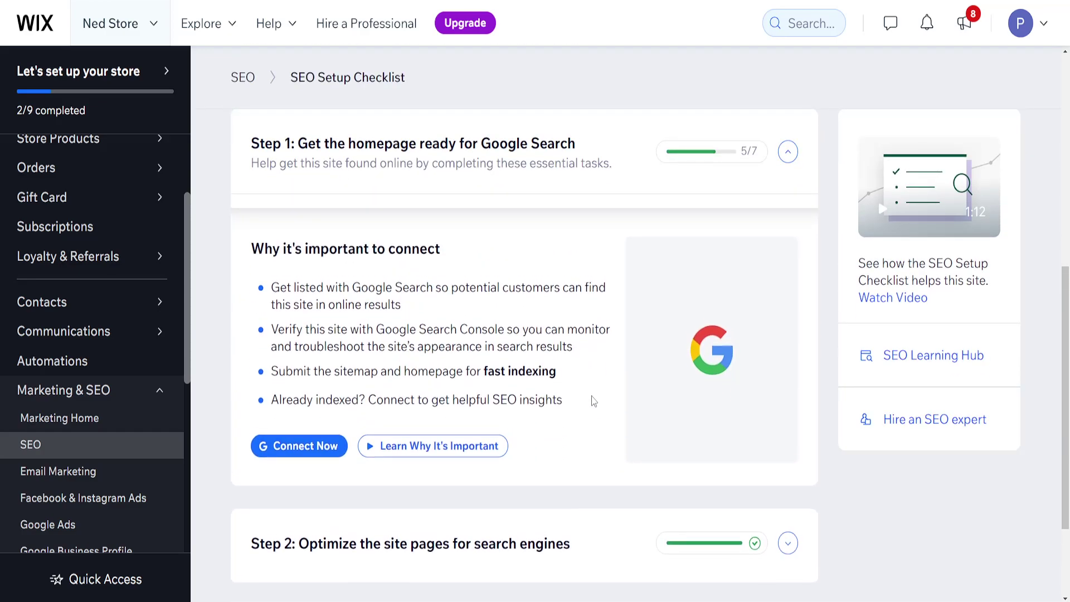